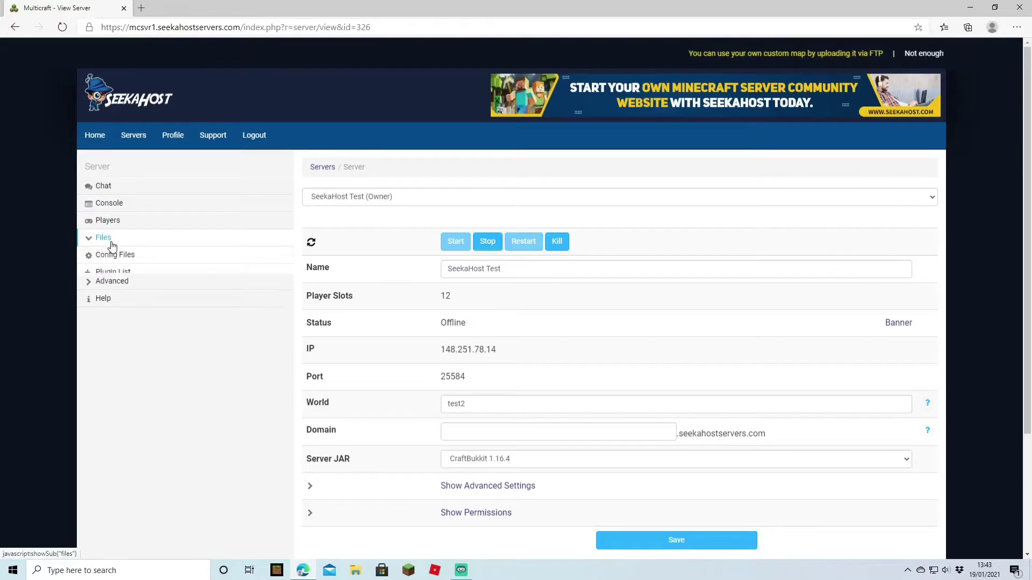
Step: Create a new backup of the SeekaHost Test server's world and start the server
left_click(119, 341)
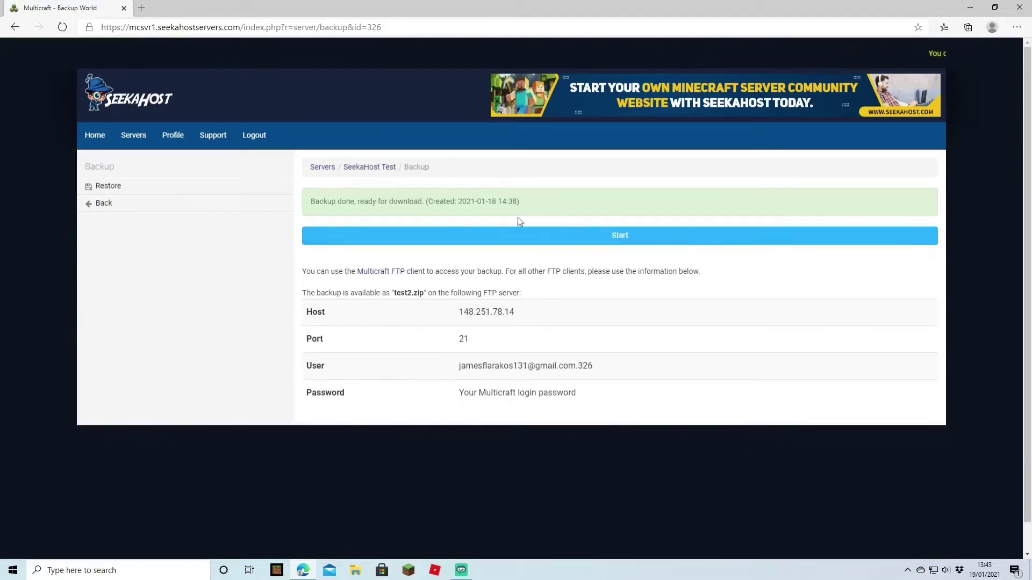
left_click(582, 240)
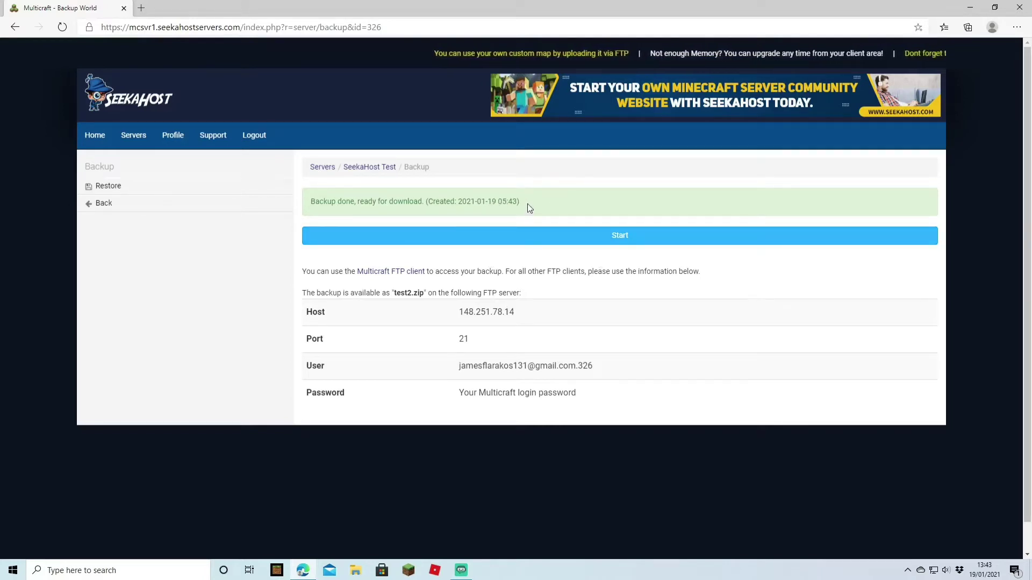
key("alt+Left")
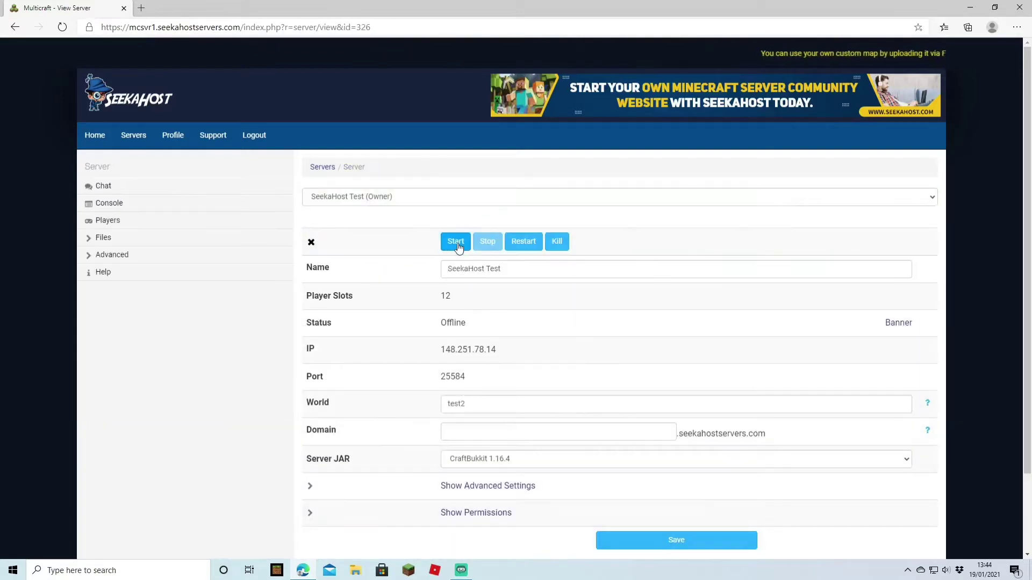
left_click(458, 247)
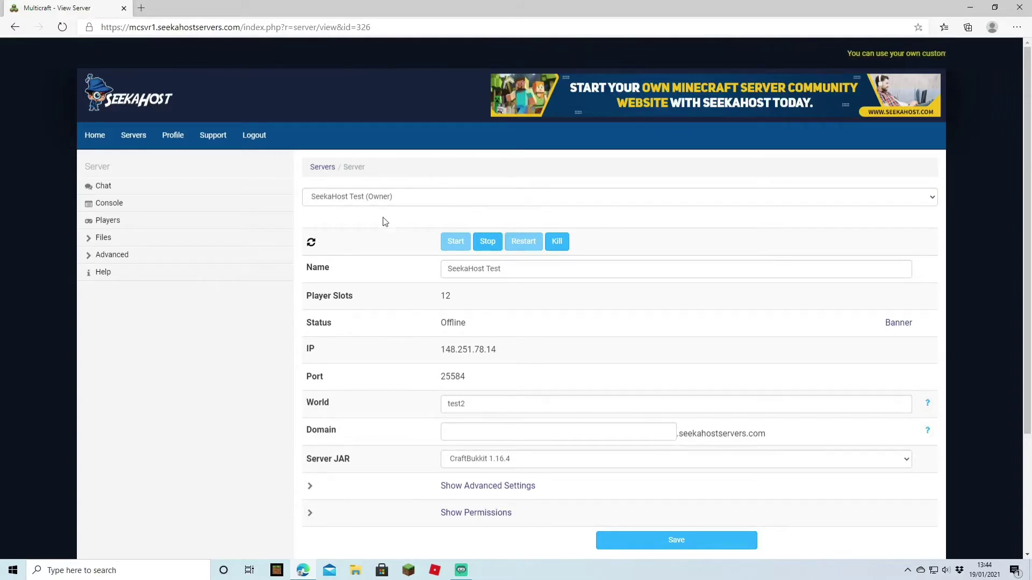
Step: Stop the server and restore its world from the test2.zip backup dated 19.01.2021 05:43
left_click(487, 242)
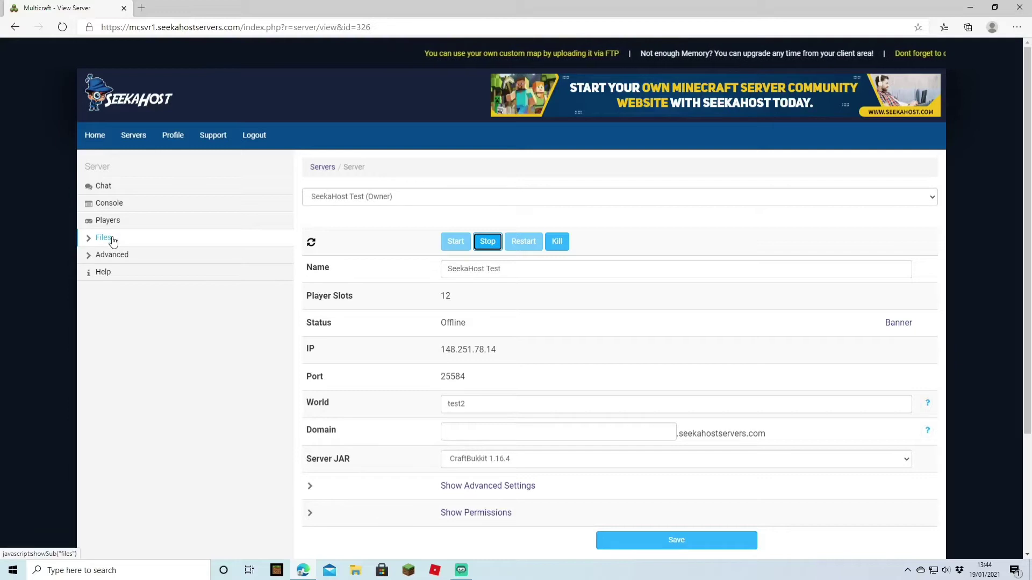
left_click(103, 238)
left_click(134, 341)
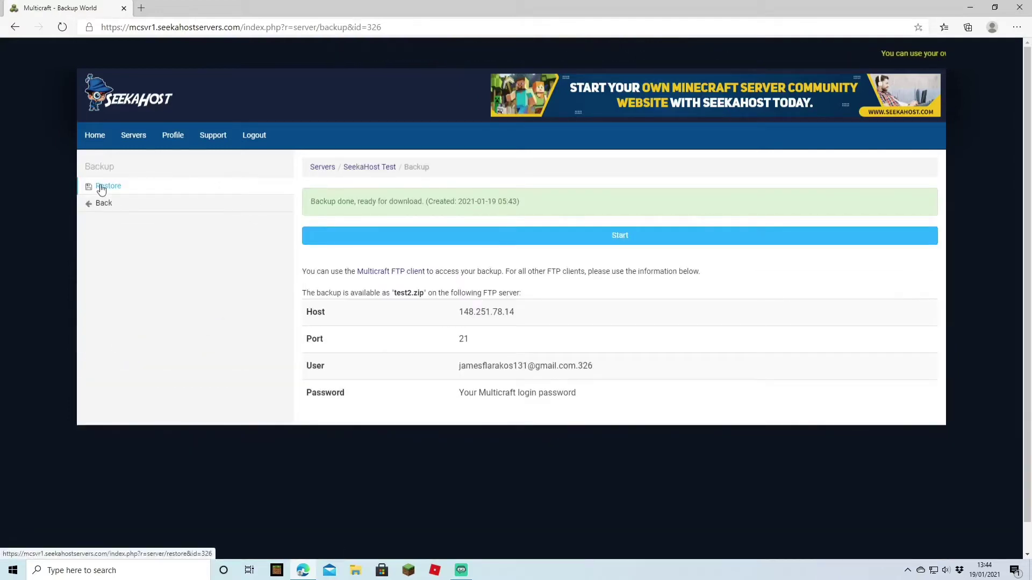
left_click(105, 187)
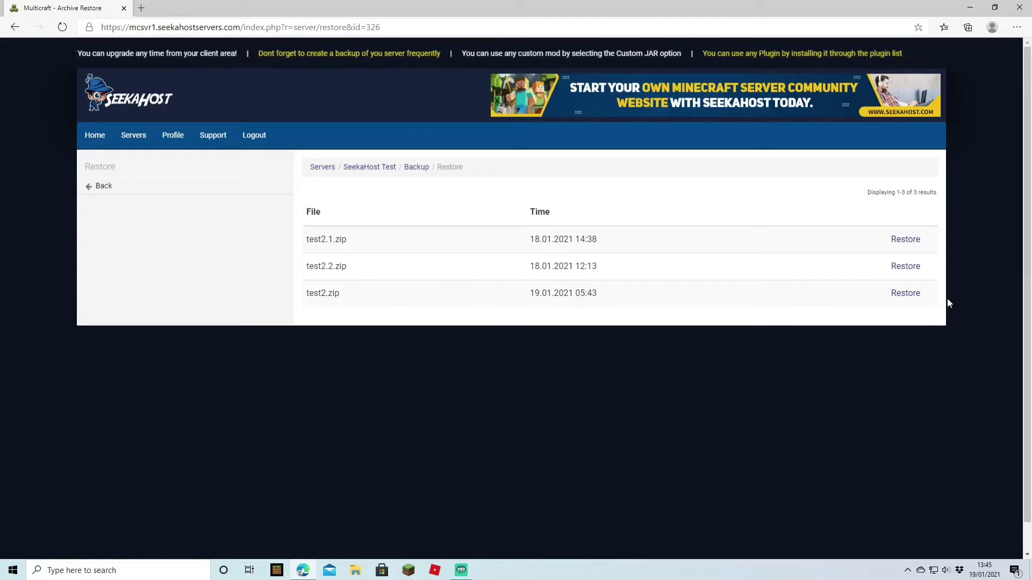
left_click(909, 294)
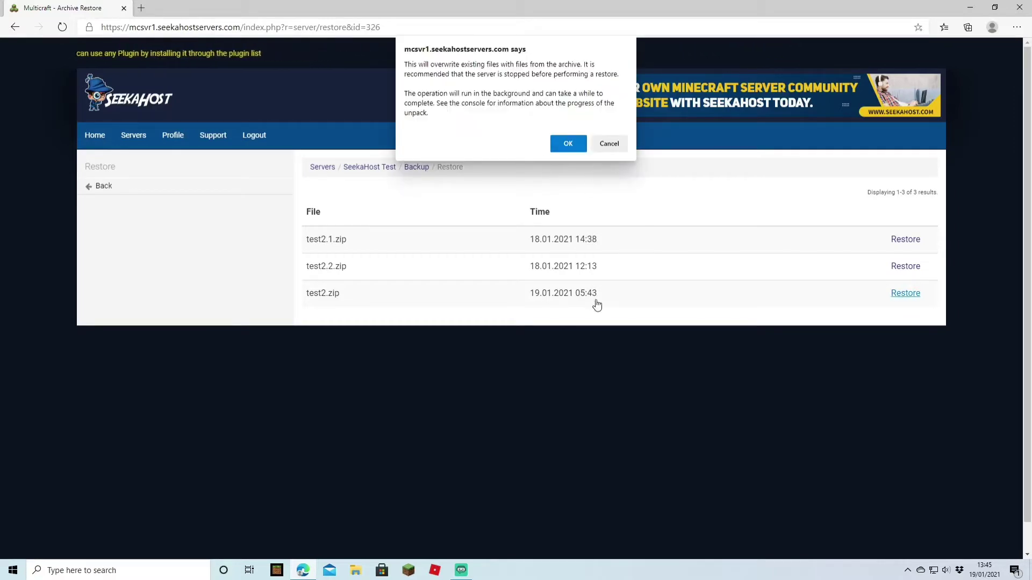
left_click(578, 146)
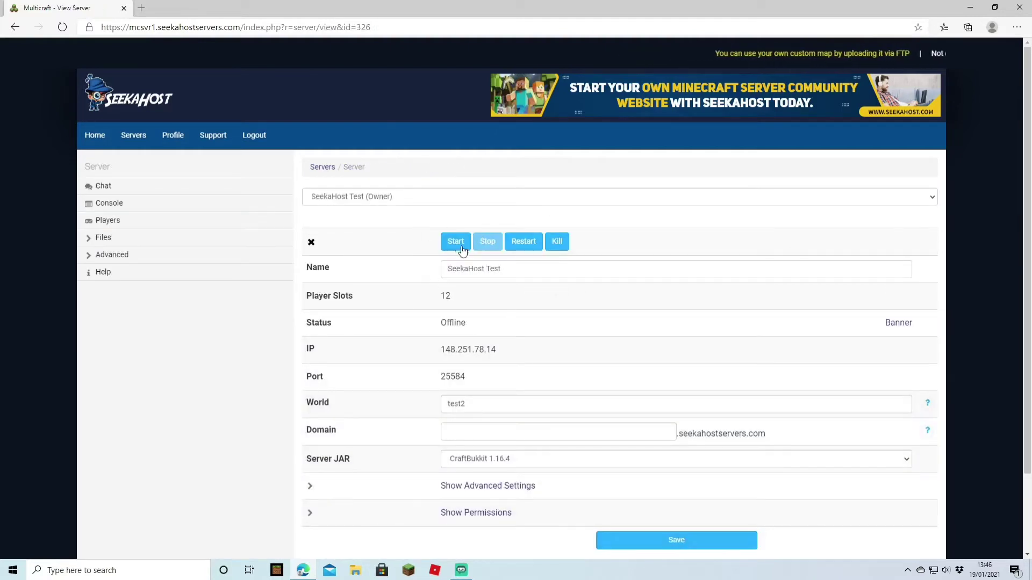
Step: Start the SeekaHost Test server after the restore and open its console
left_click(461, 246)
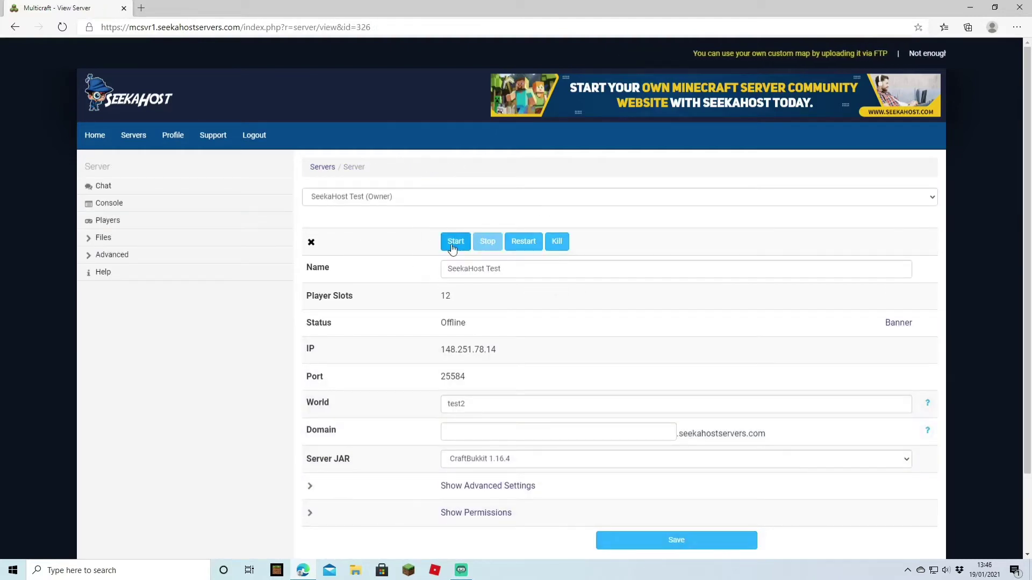
left_click(123, 205)
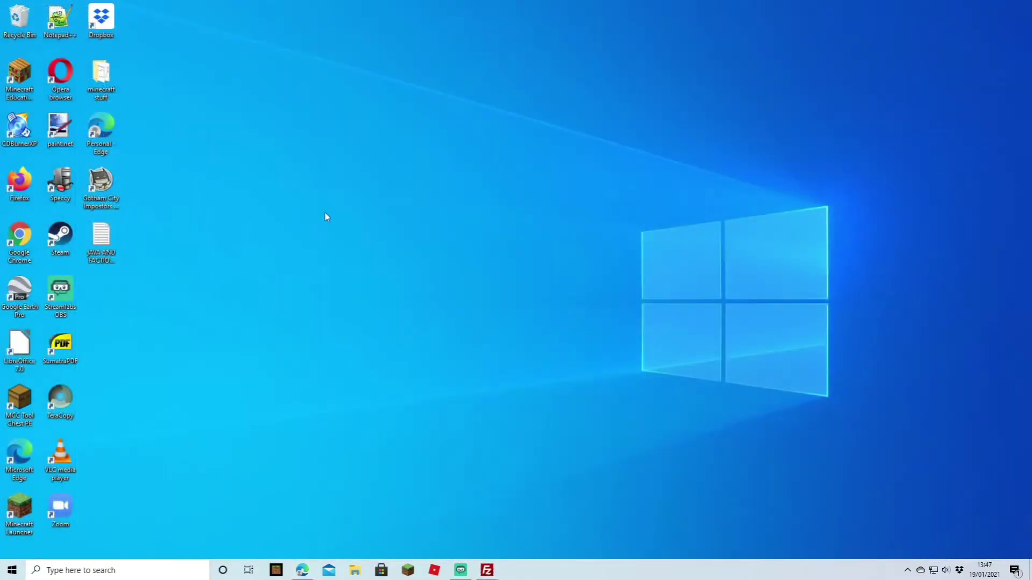
Step: Create a new folder named temp on the desktop
right_click(325, 213)
mouse_move(381, 328)
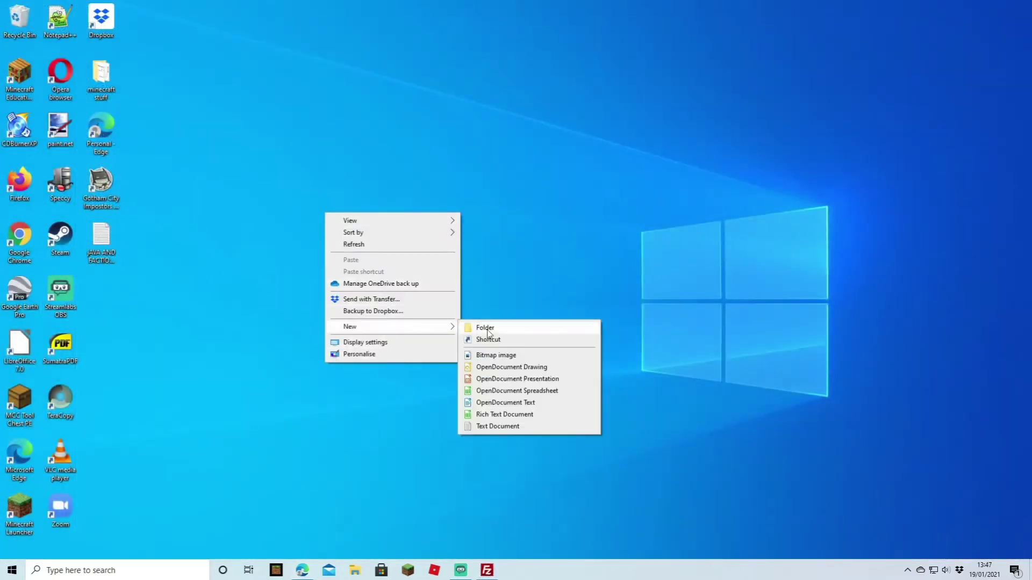
left_click(487, 329)
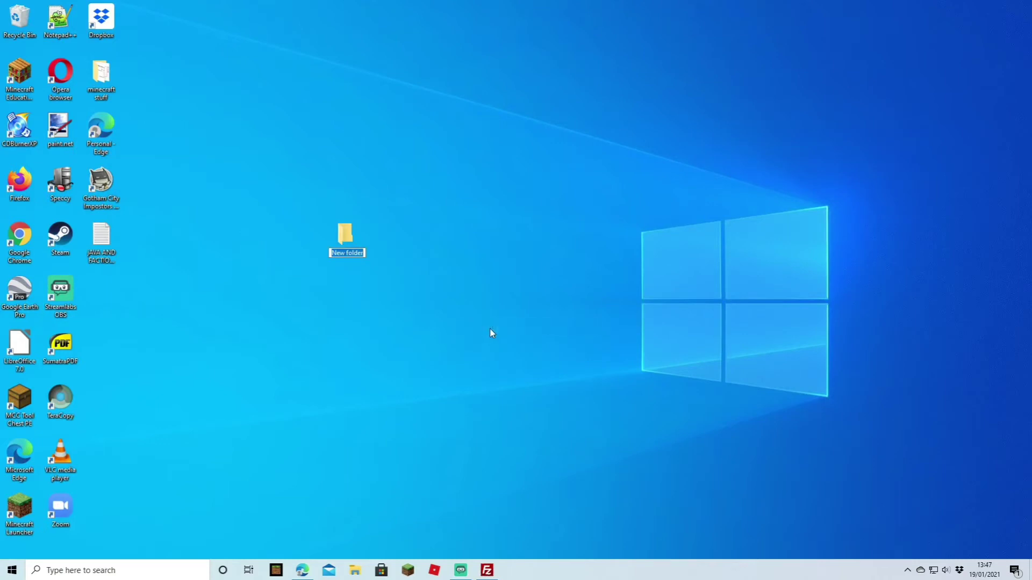
type("temp")
key("Return")
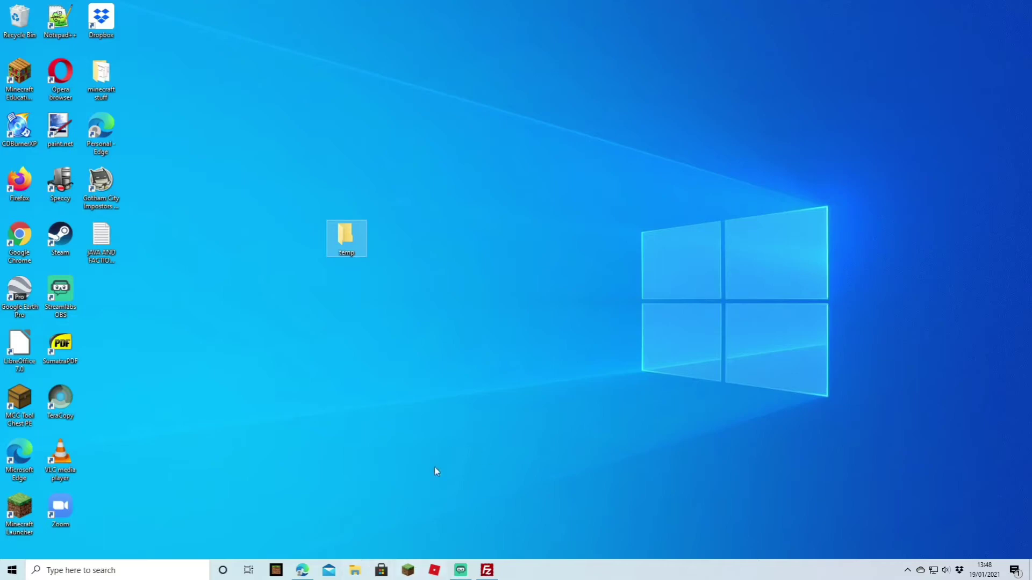
Step: Switch to FileZilla and download test2.zip from the server's root directory into the desktop temp folder
left_click(488, 571)
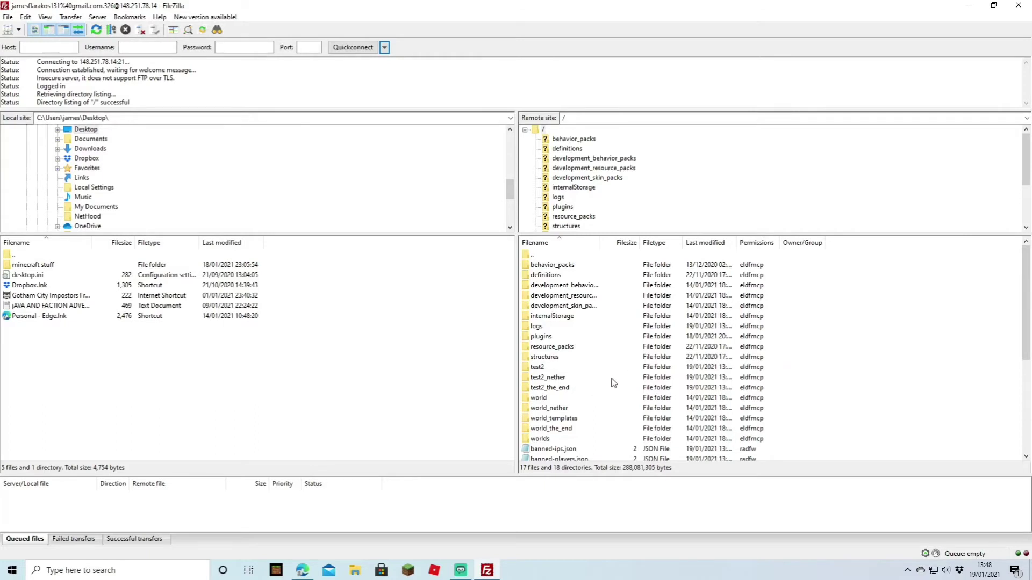
scroll(621, 381, "down", 5)
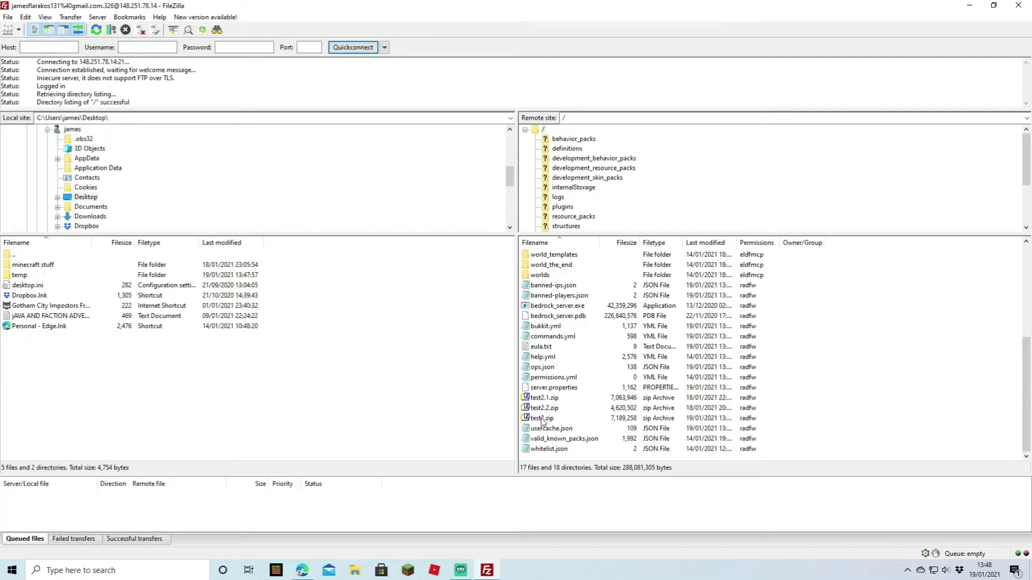
double_click(26, 276)
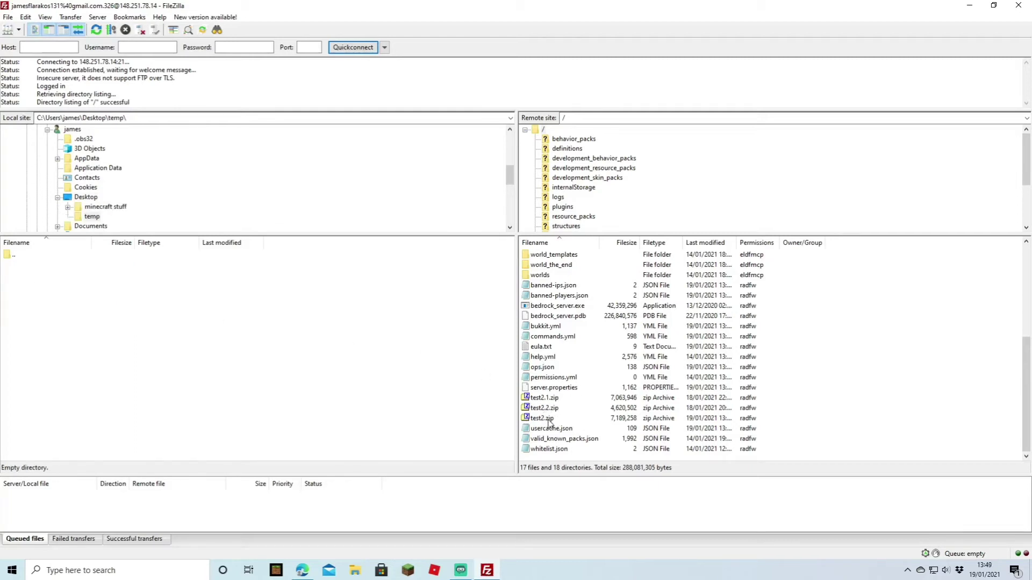
left_click_drag(549, 424, 231, 339)
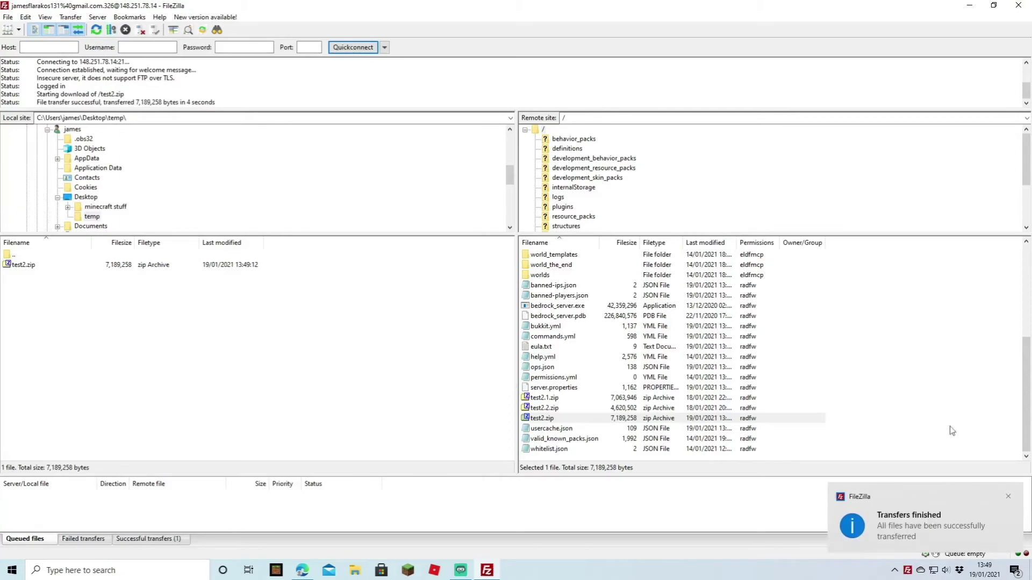
left_click(970, 6)
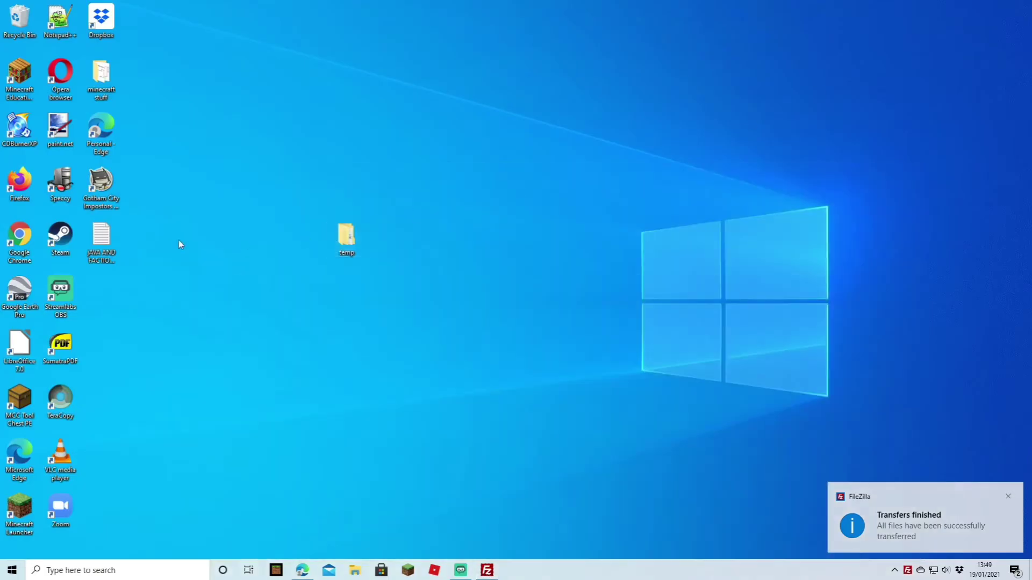
Step: Extract the test2 archive in the temp folder into a test2 subfolder with 7-Zip and check the extracted contents
double_click(340, 243)
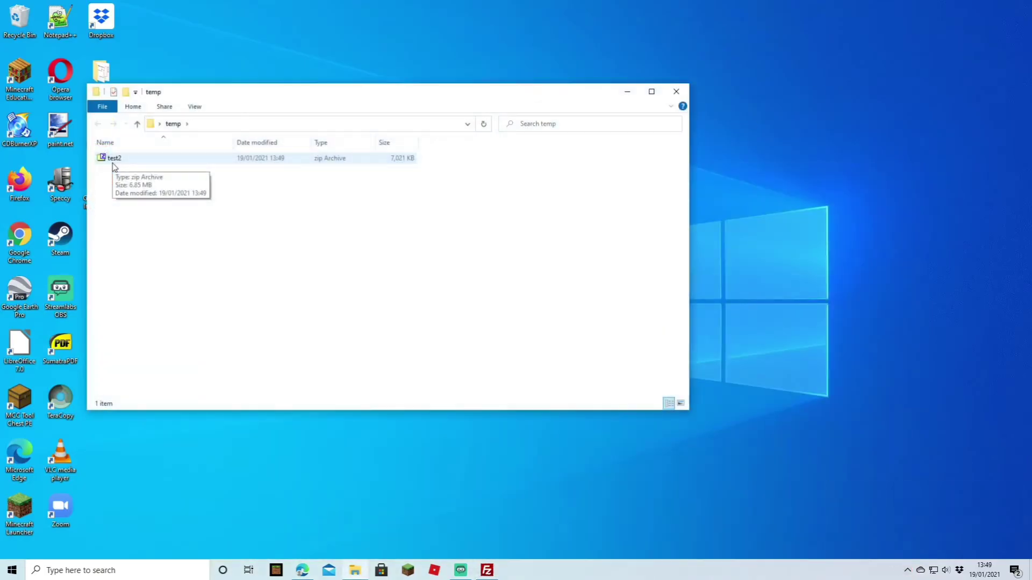
right_click(112, 163)
mouse_move(168, 184)
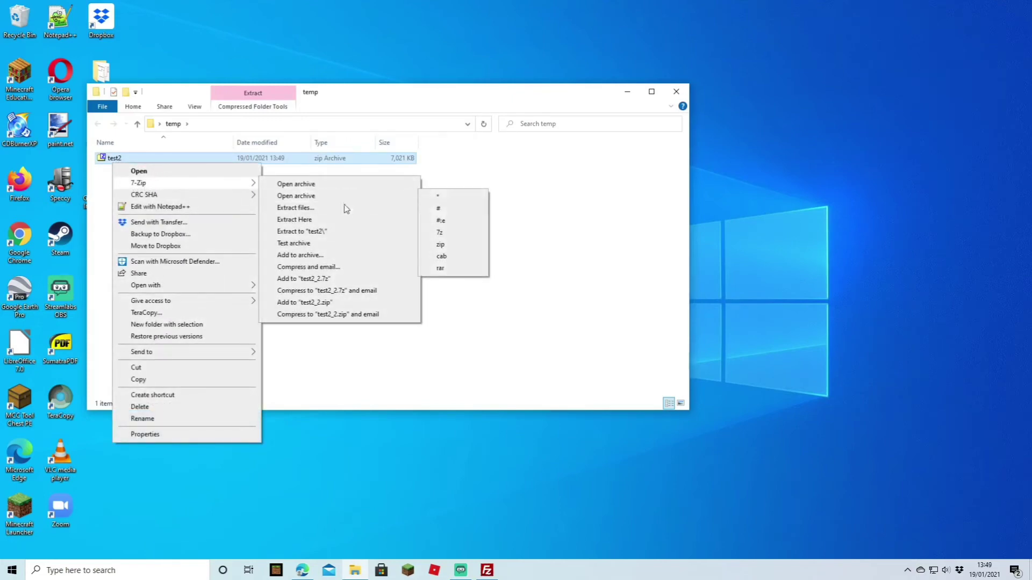
left_click(316, 217)
double_click(115, 158)
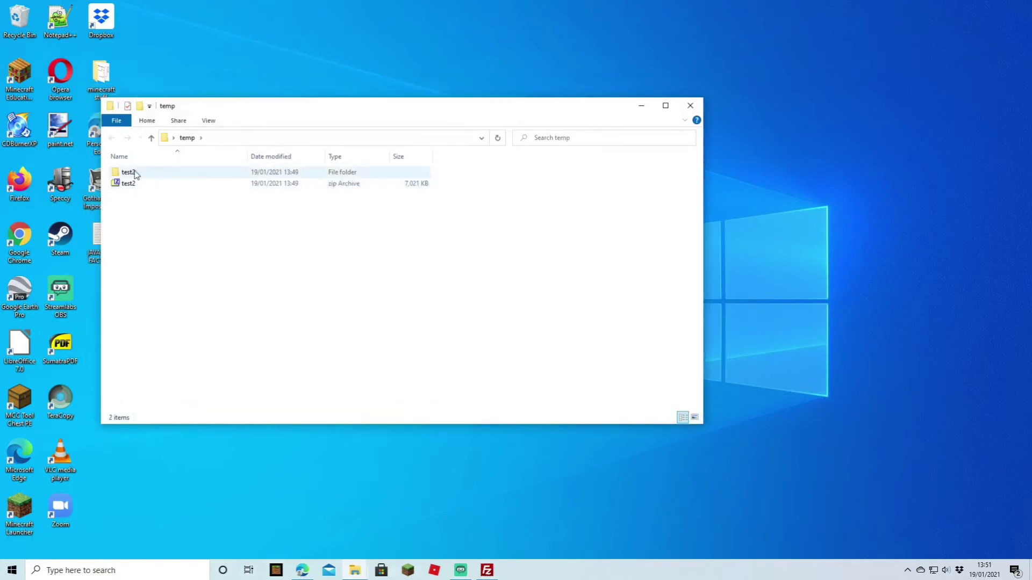
double_click(133, 172)
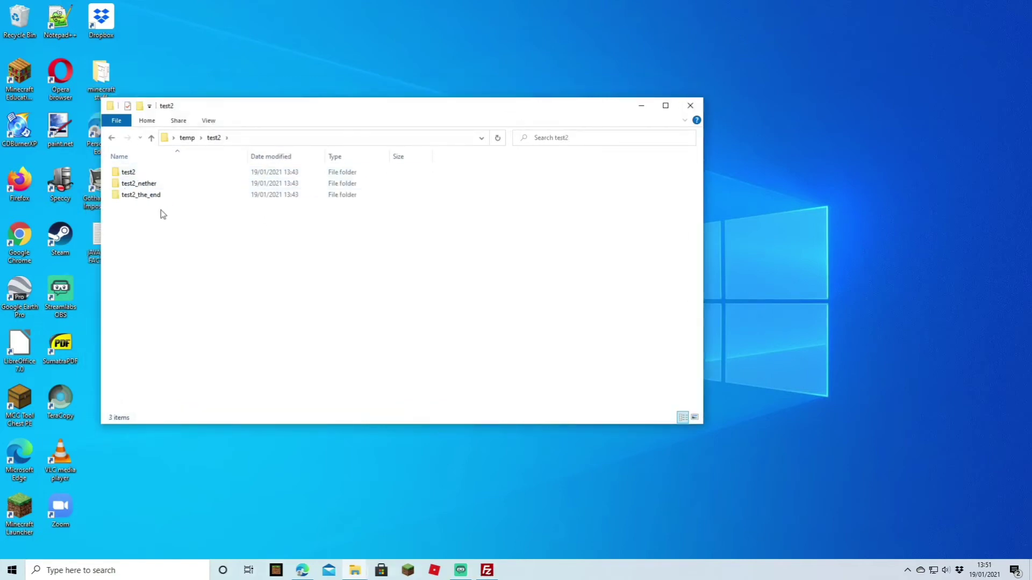
left_click(697, 102)
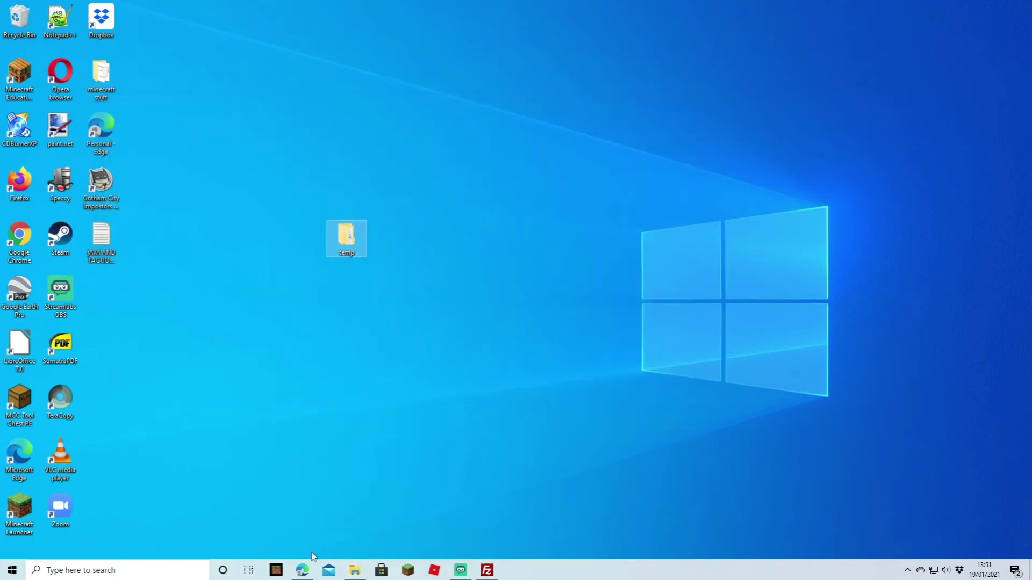
Step: Switch back to FileZilla and delete the test2, test2_nether and test2_the_end folders from the server's root directory
left_click(302, 571)
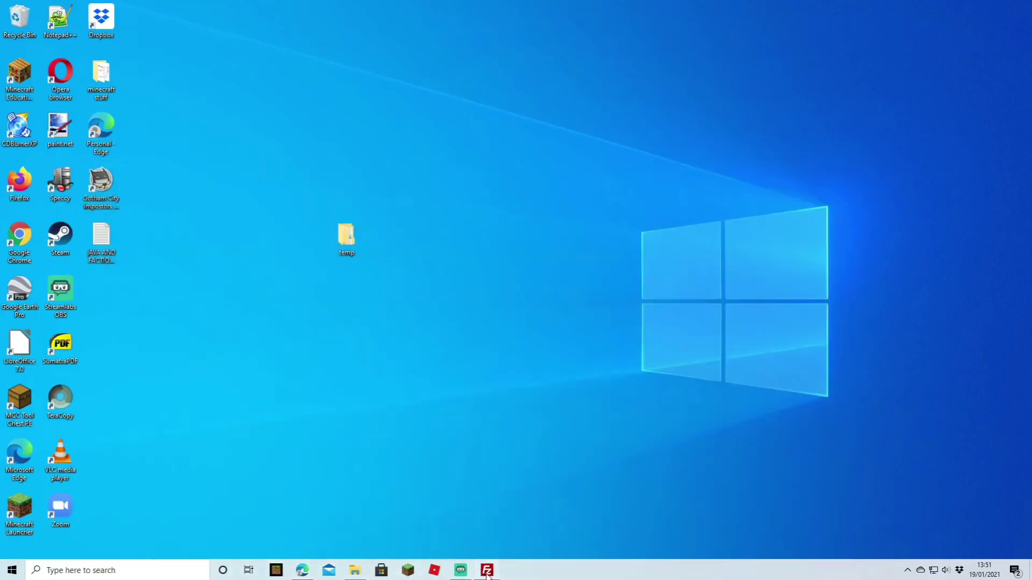
left_click(487, 570)
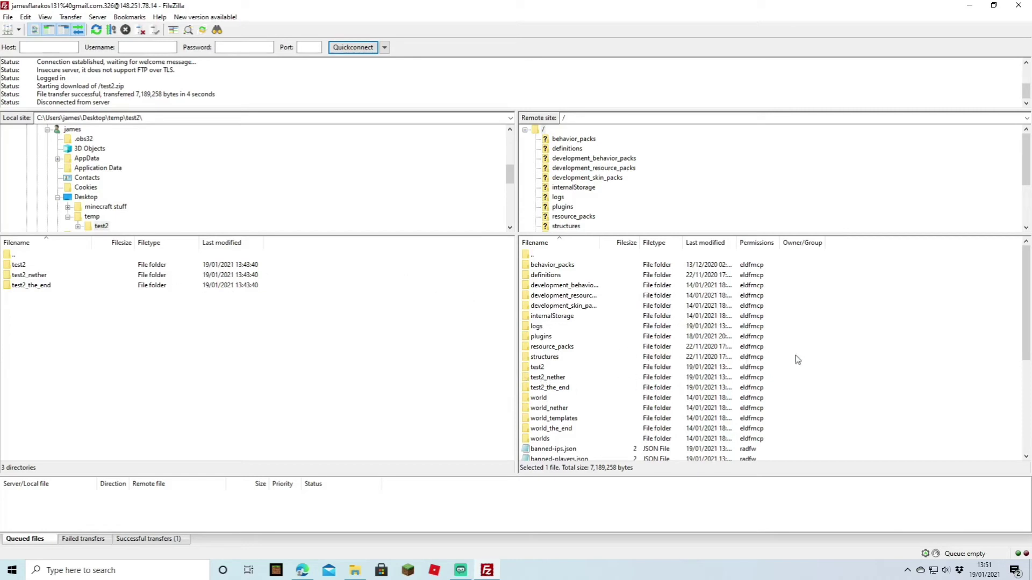
left_click_drag(784, 366, 882, 369)
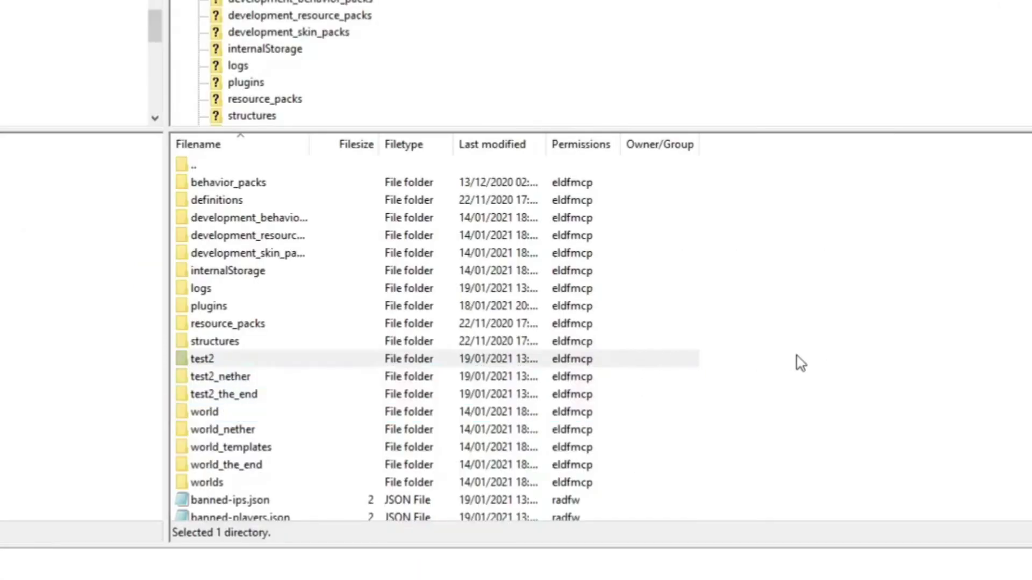
left_click_drag(691, 353, 559, 396)
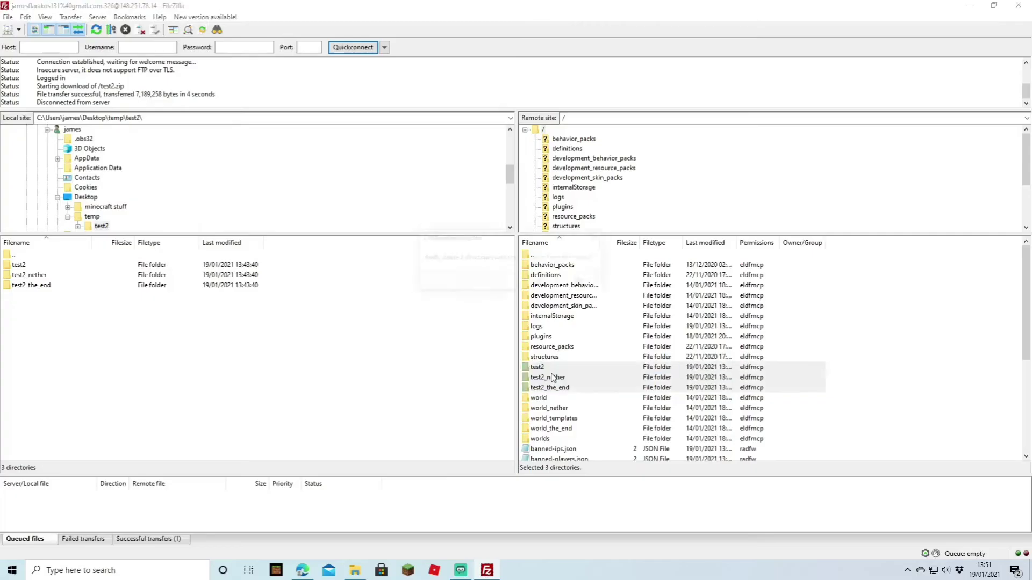
left_click(541, 281)
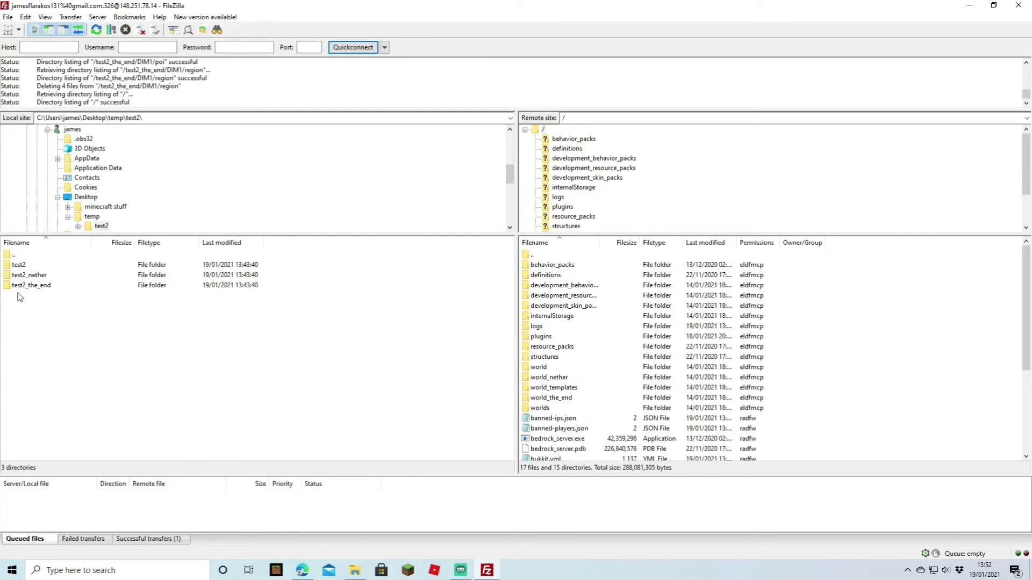
Step: Upload the extracted test2, test2_nether and test2_the_end folders to the server's root directory
left_click_drag(20, 298, 24, 264)
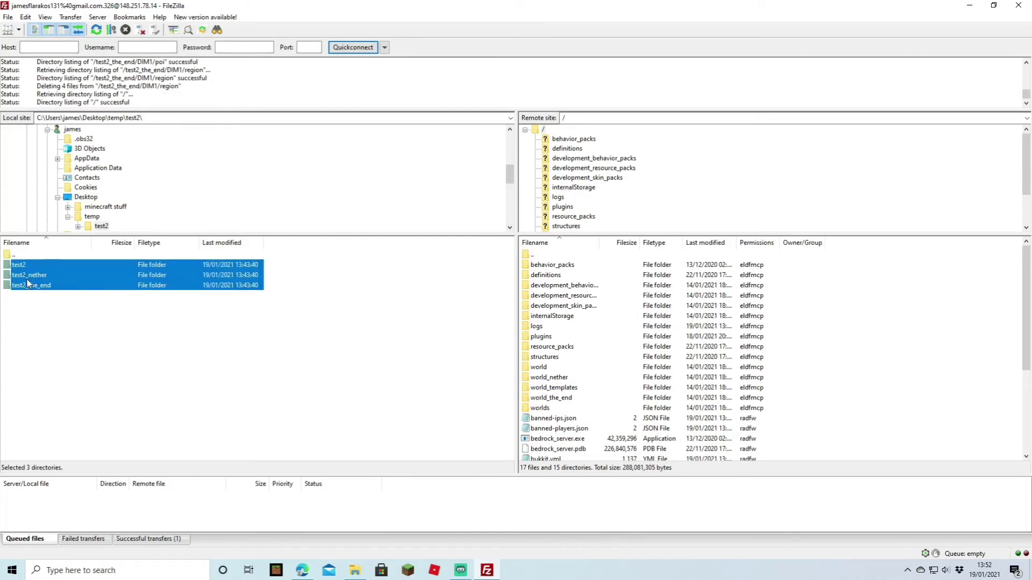
left_click_drag(72, 279, 887, 344)
left_click_drag(887, 344, 887, 344)
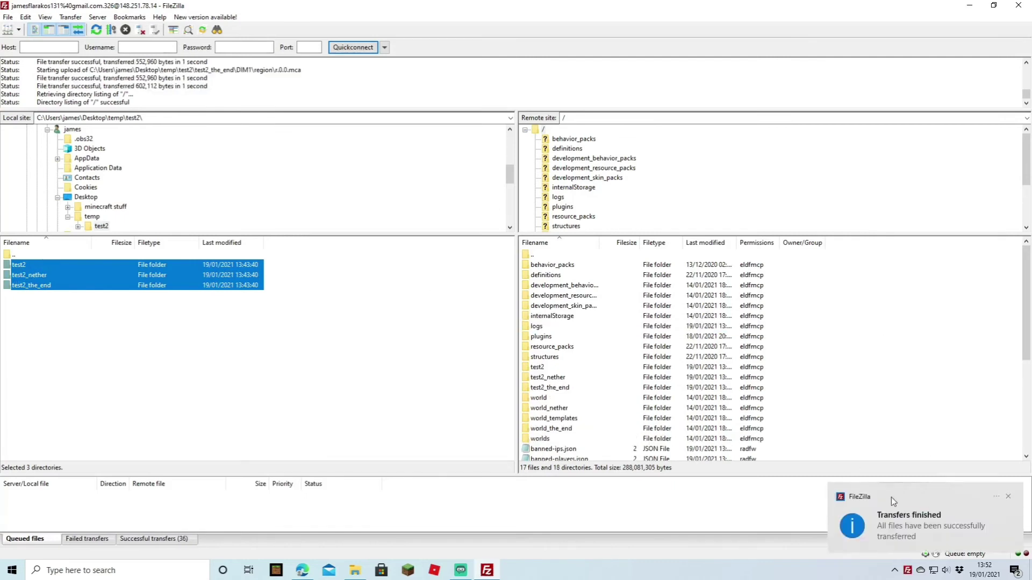
left_click(969, 6)
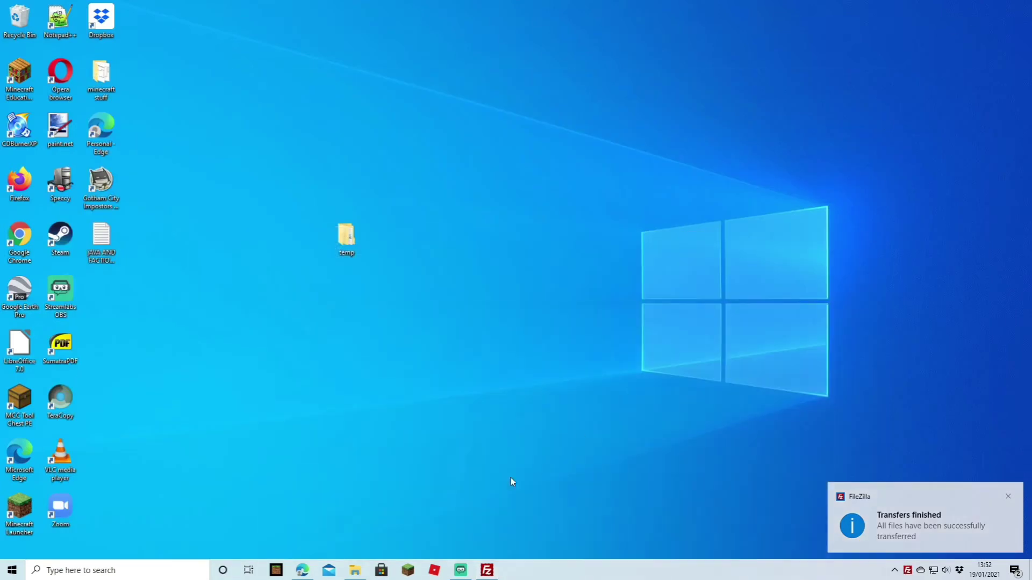
Step: Switch to the Multicraft page in the browser, start the server and check the name in its World setting
left_click(311, 573)
scroll(458, 232, "down", 1)
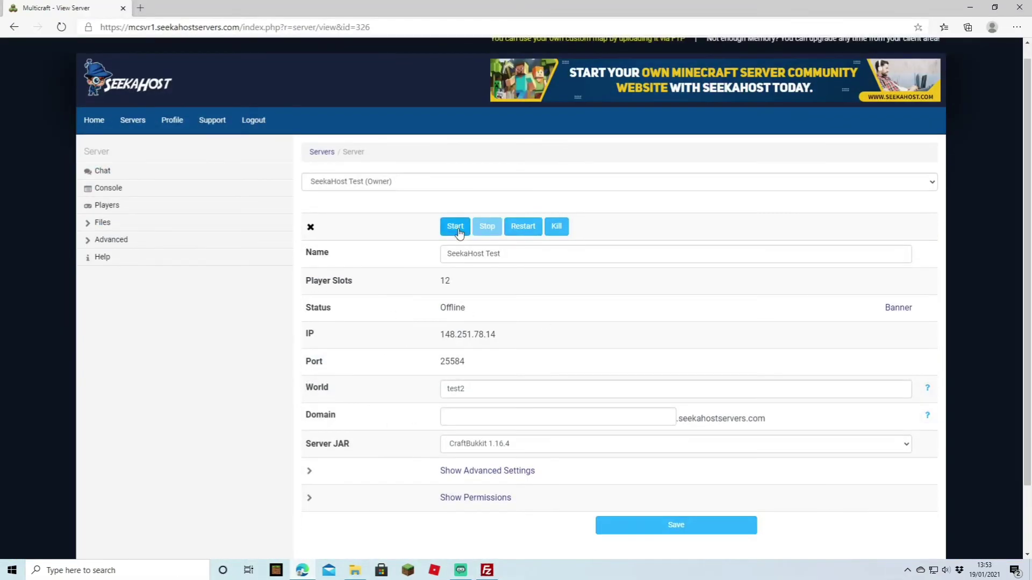
left_click(459, 233)
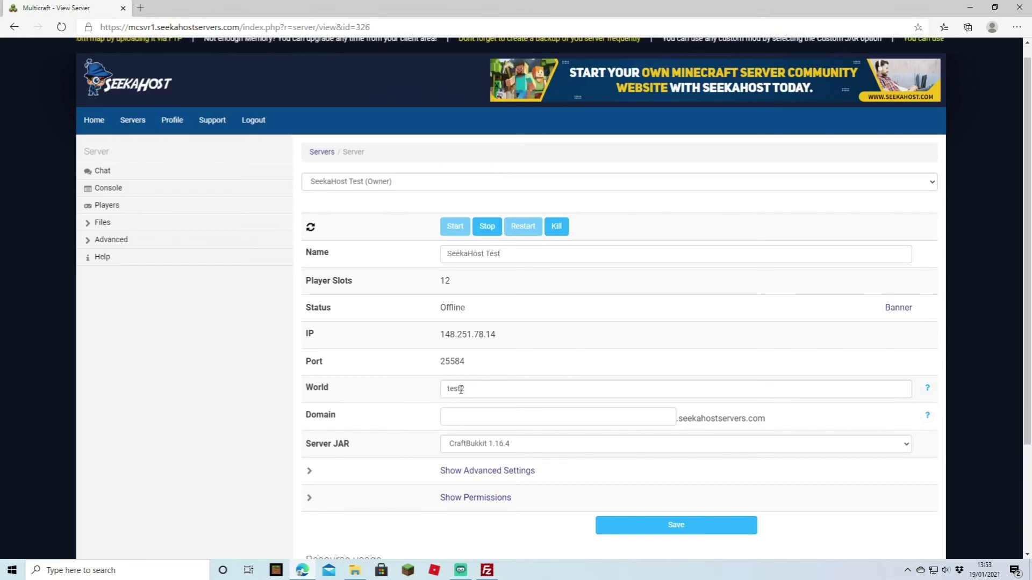
left_click_drag(472, 388, 430, 396)
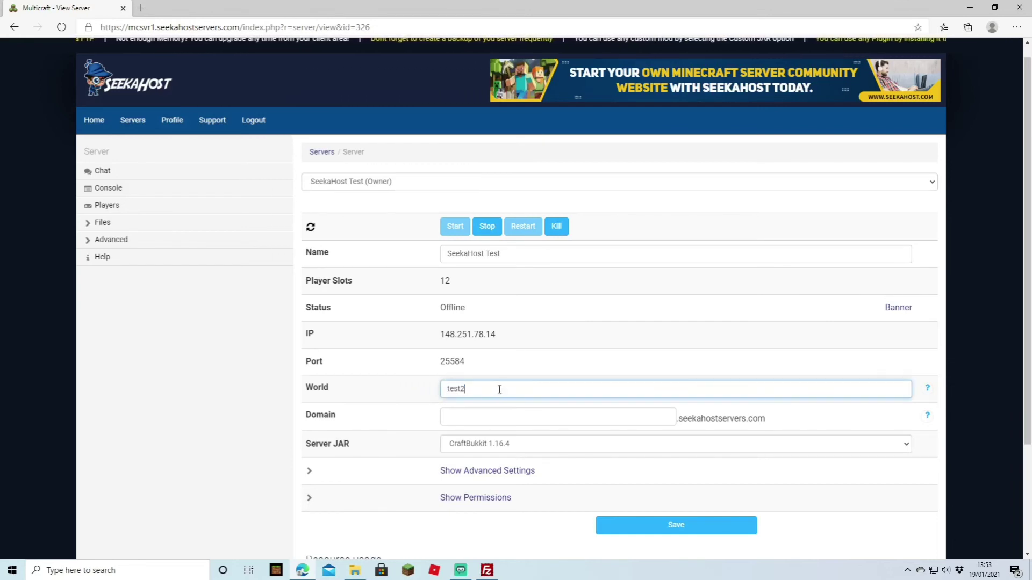